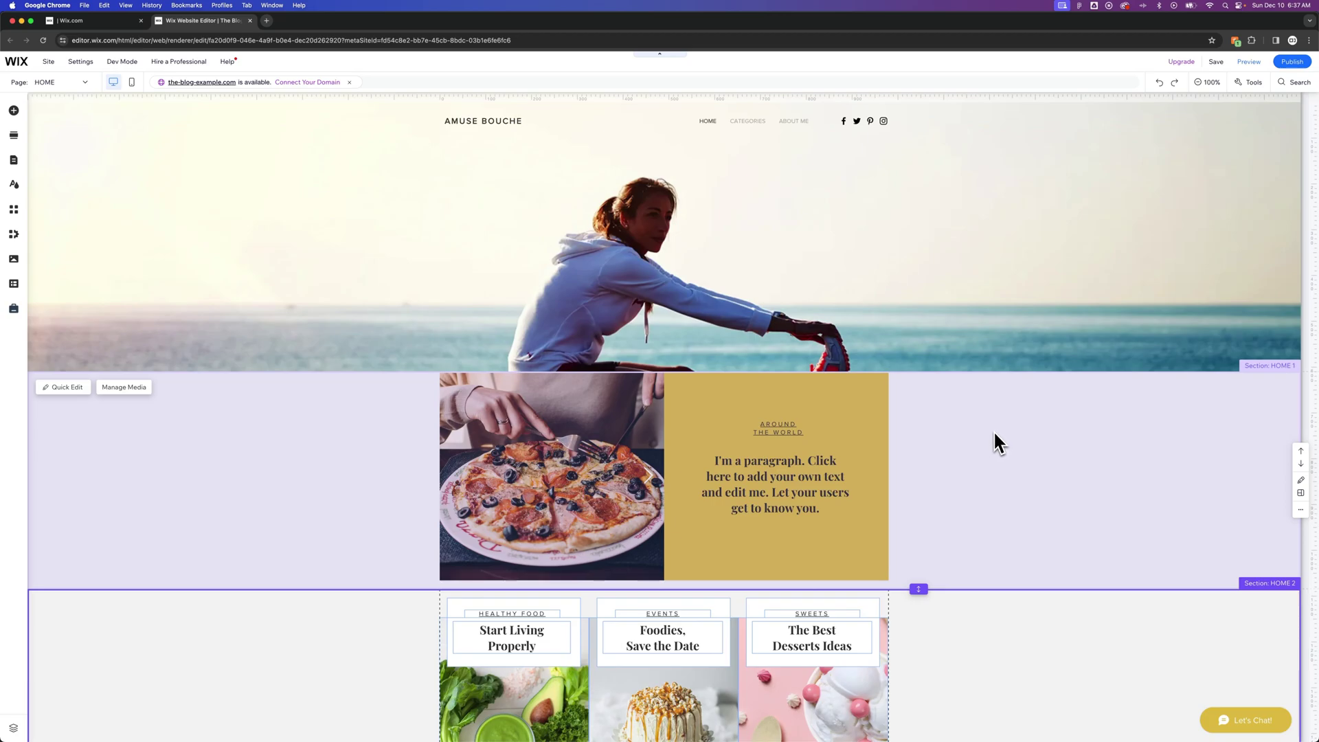
# Deselect HOME 2, turn on Layers from the Tools menu, and move the panel slightly lower.
pyautogui.click(993, 430)
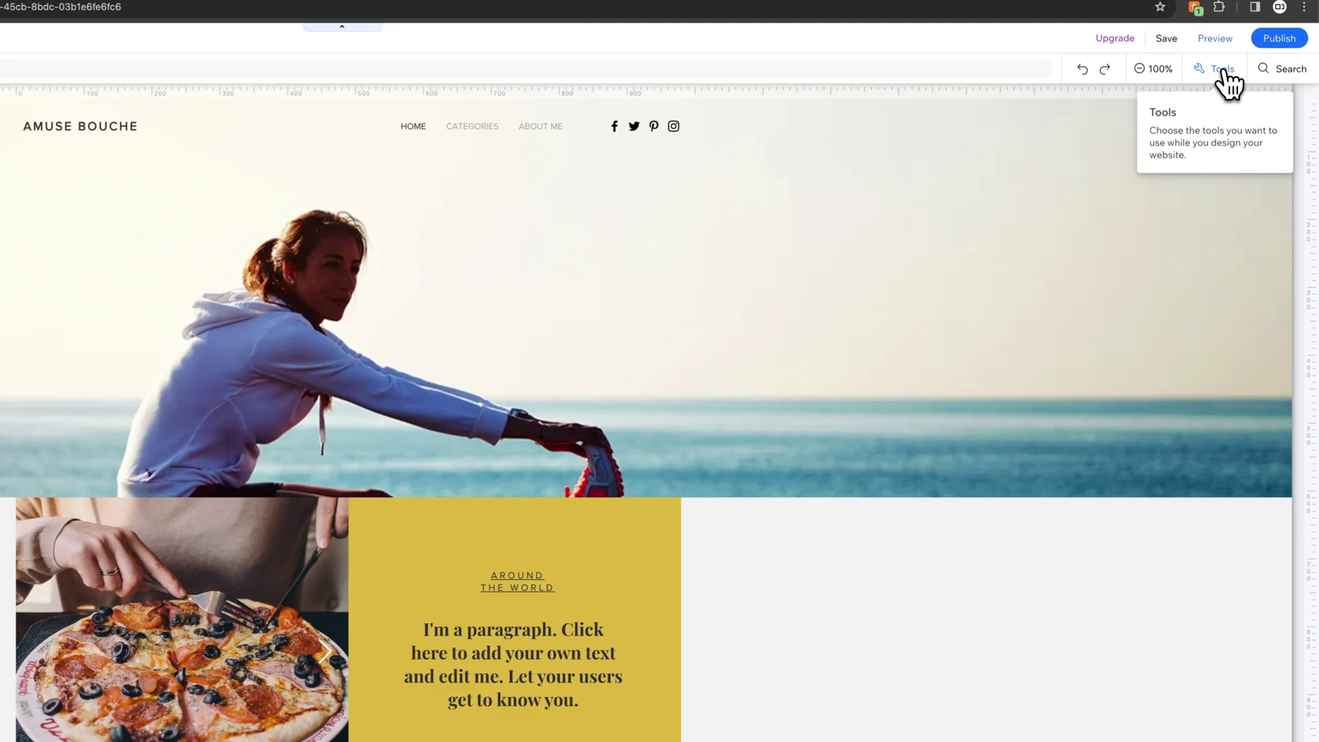
pyautogui.click(1230, 72)
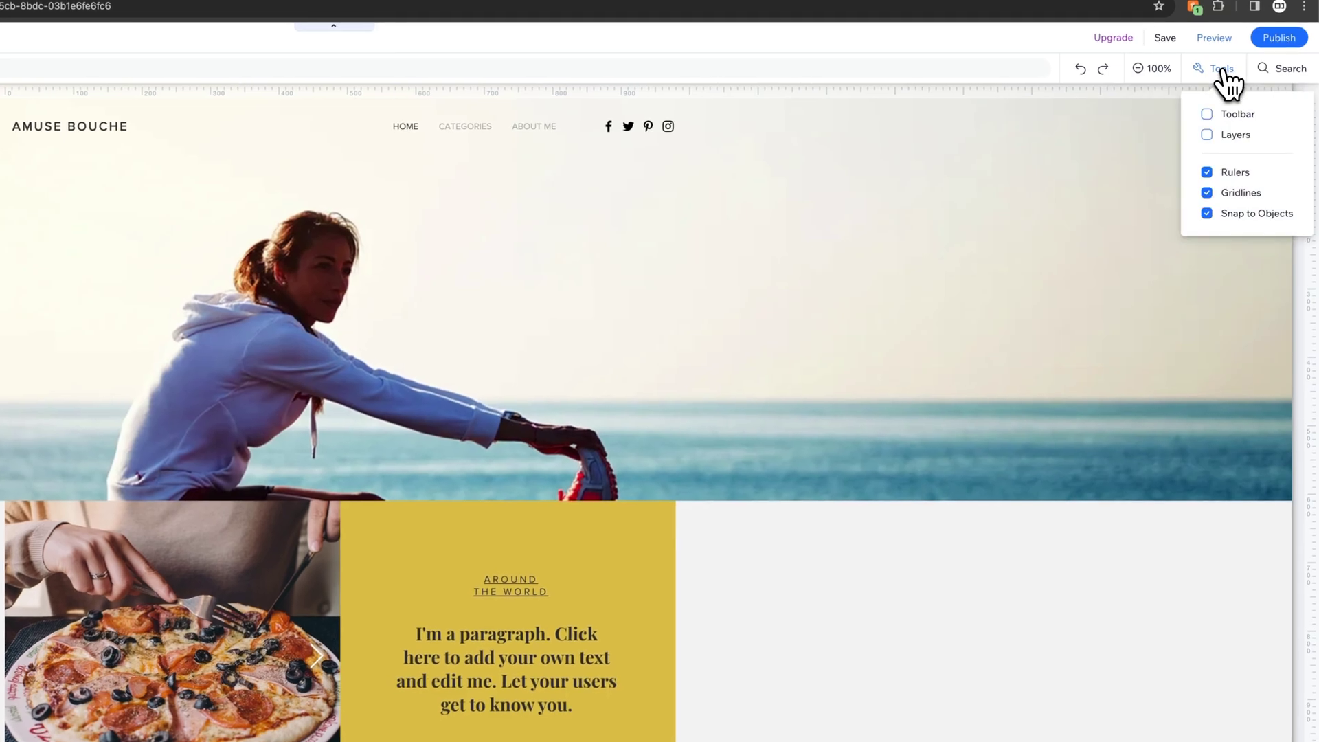
pyautogui.click(1208, 136)
pyautogui.moveTo(1044, 148); pyautogui.dragTo(1032, 192)
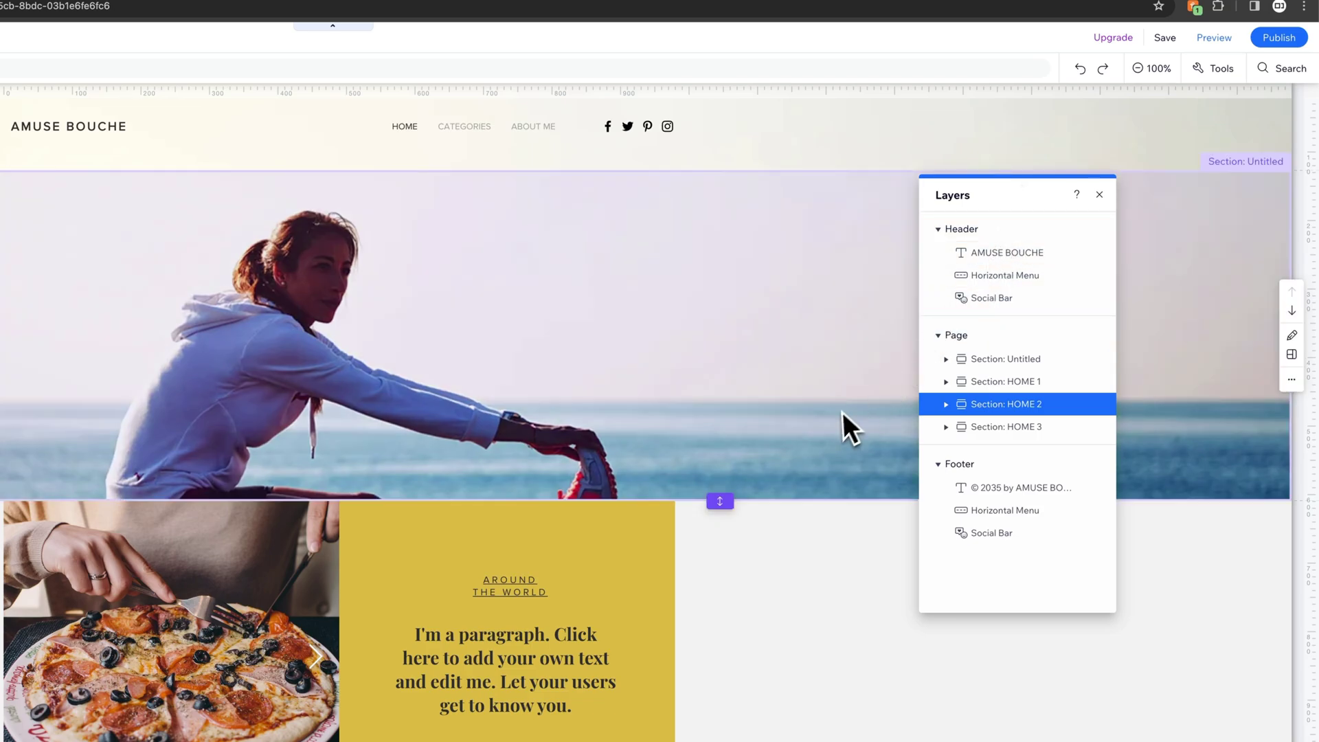
pyautogui.scroll(-5, 780, 418)
pyautogui.scroll(-1, 779, 418)
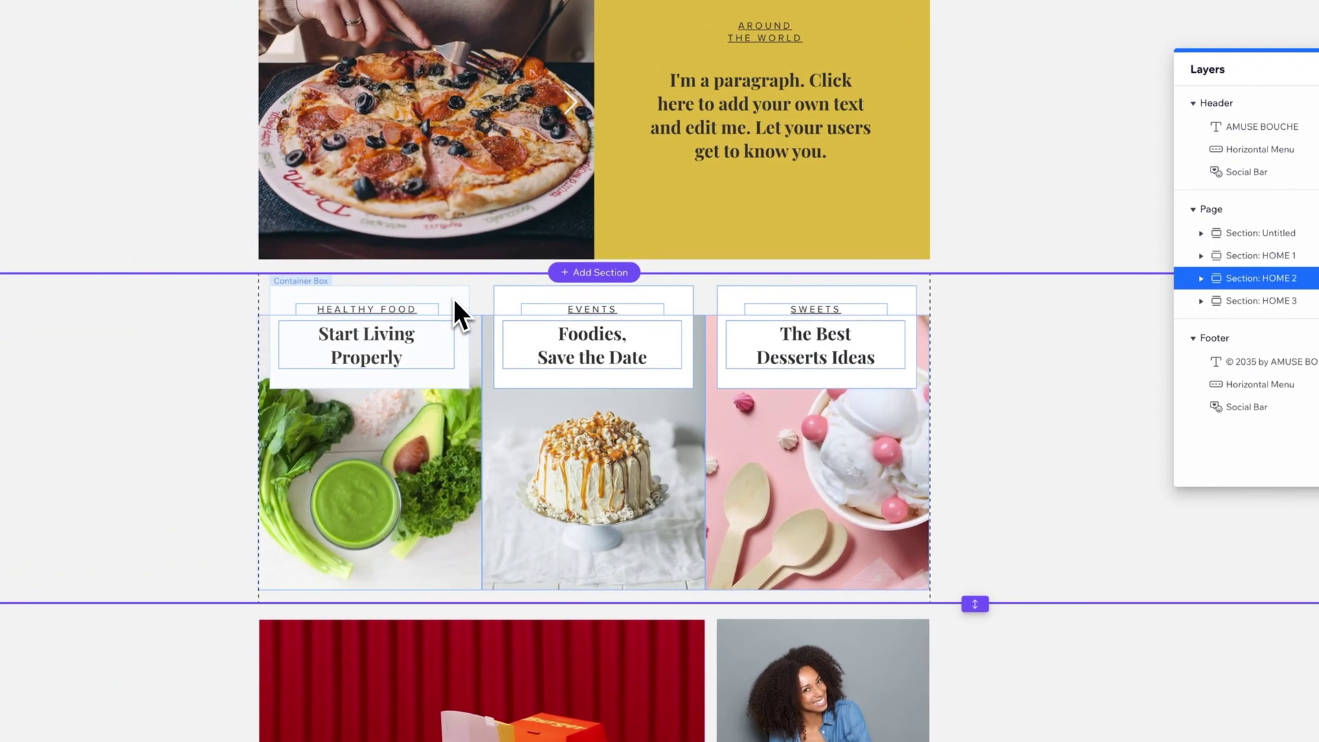
# Select HOME 2's Start Living Properly container and salad image, then collapse and re-expand Page in Layers.
pyautogui.click(454, 298)
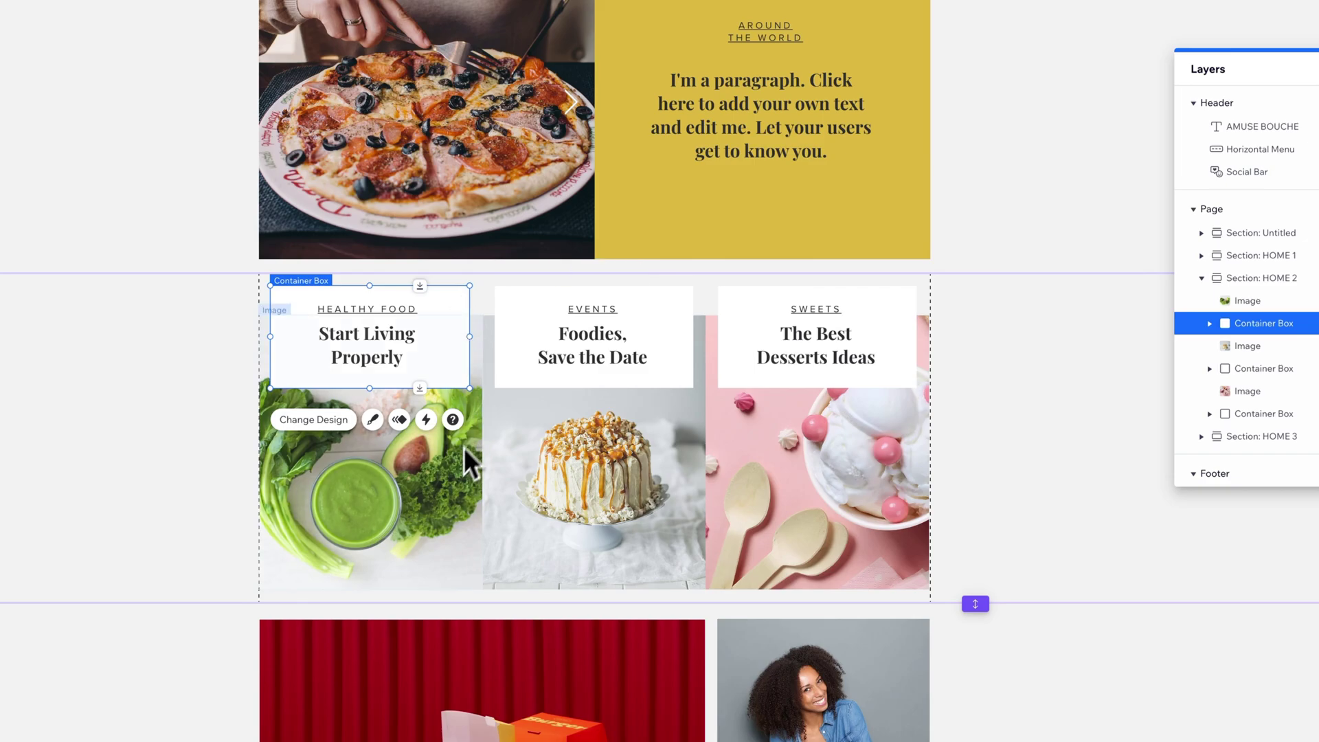
pyautogui.click(453, 468)
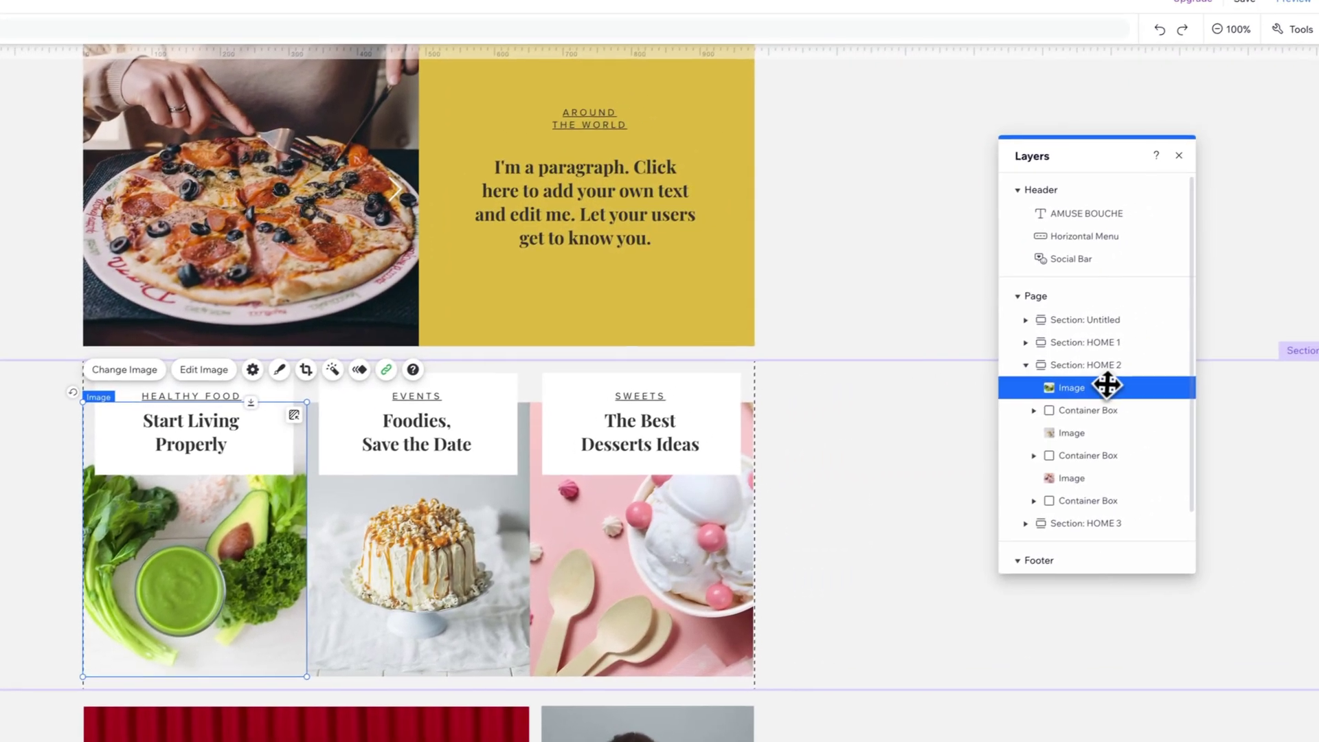
pyautogui.scroll(-4, 1096, 392)
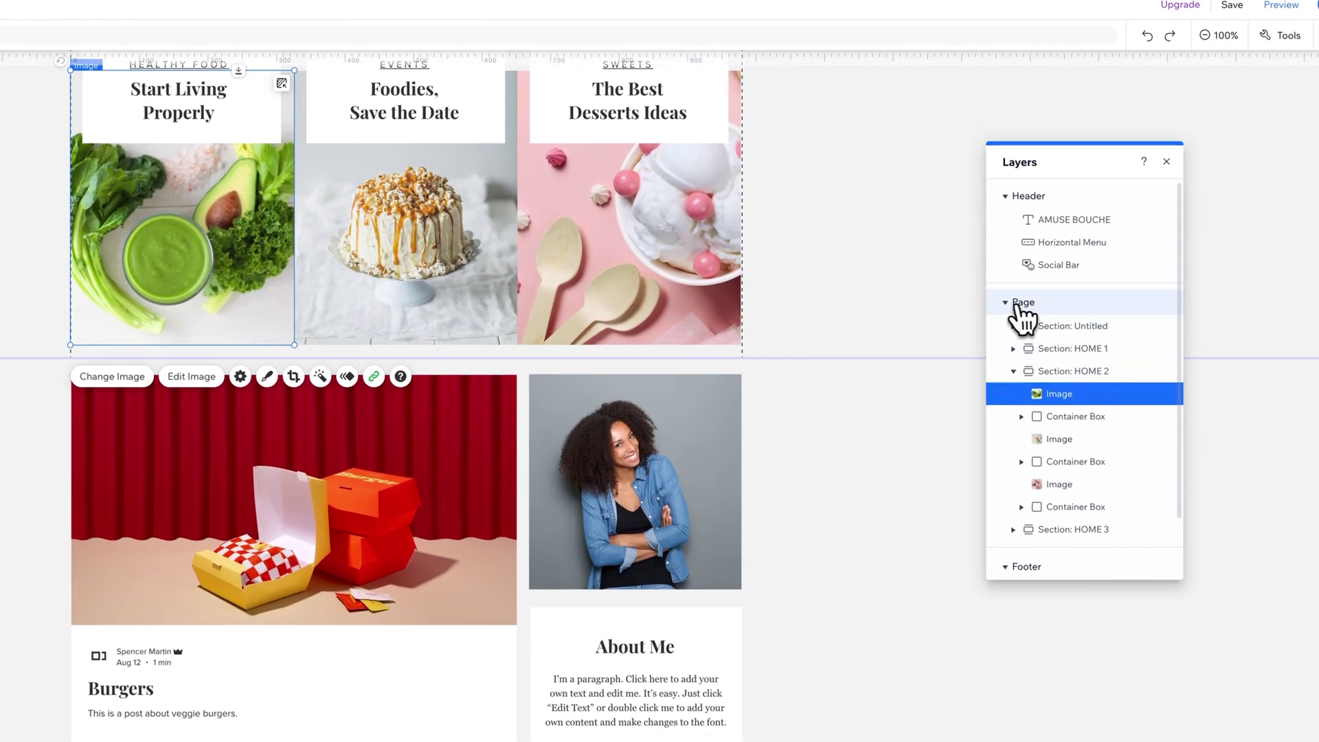
pyautogui.click(1006, 304)
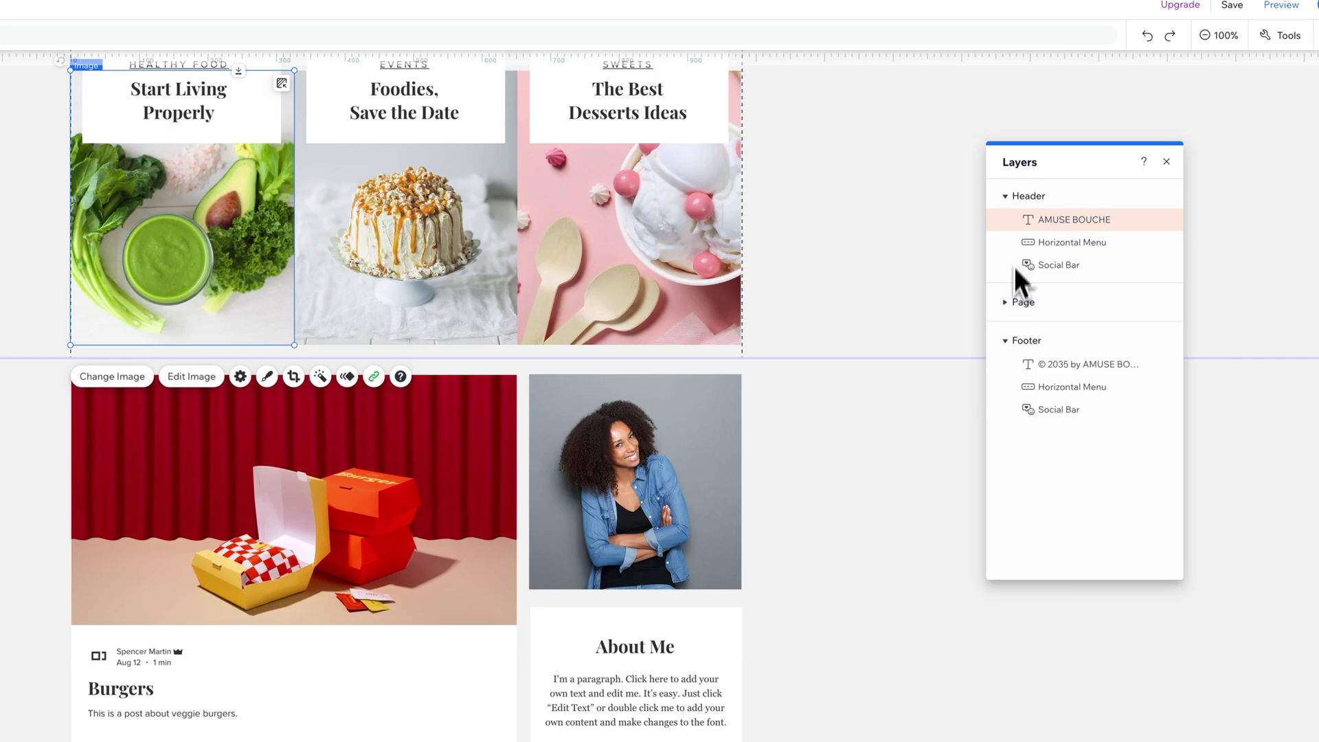
pyautogui.click(1009, 305)
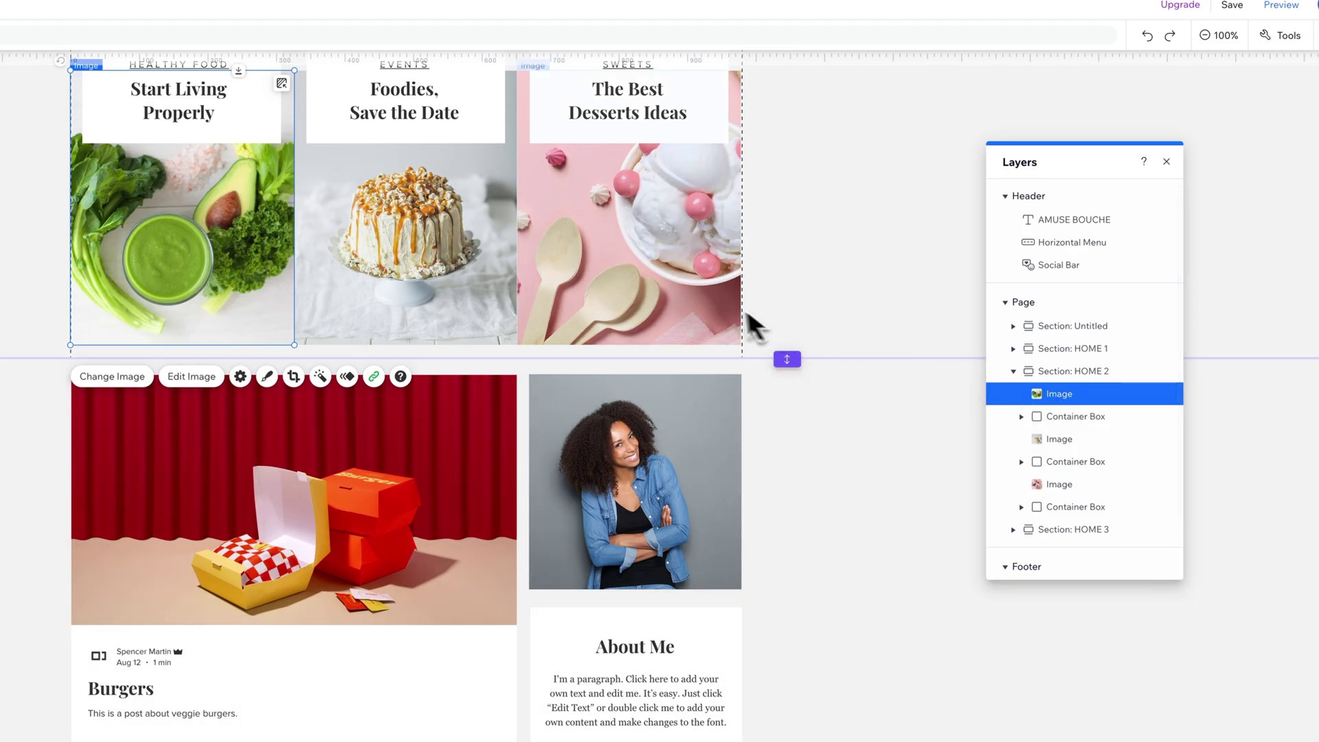
pyautogui.scroll(3, 746, 310)
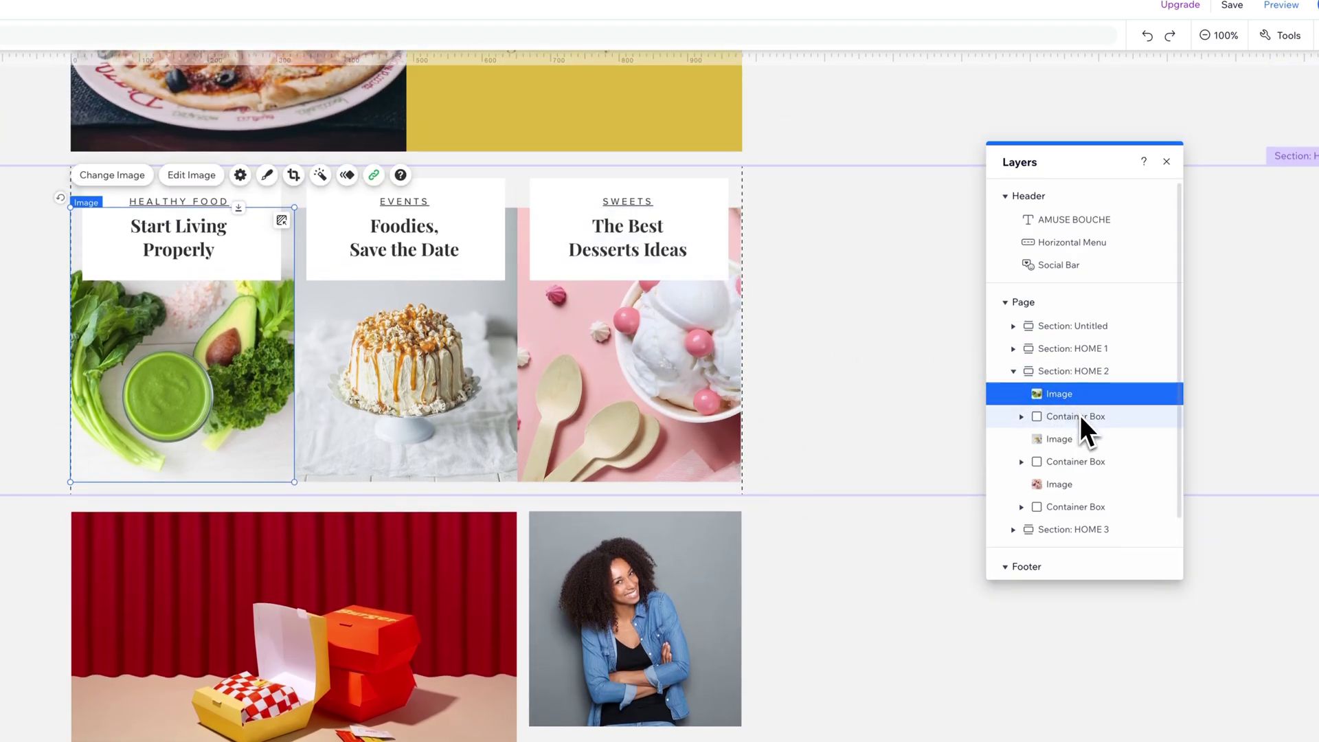
pyautogui.click(1079, 416)
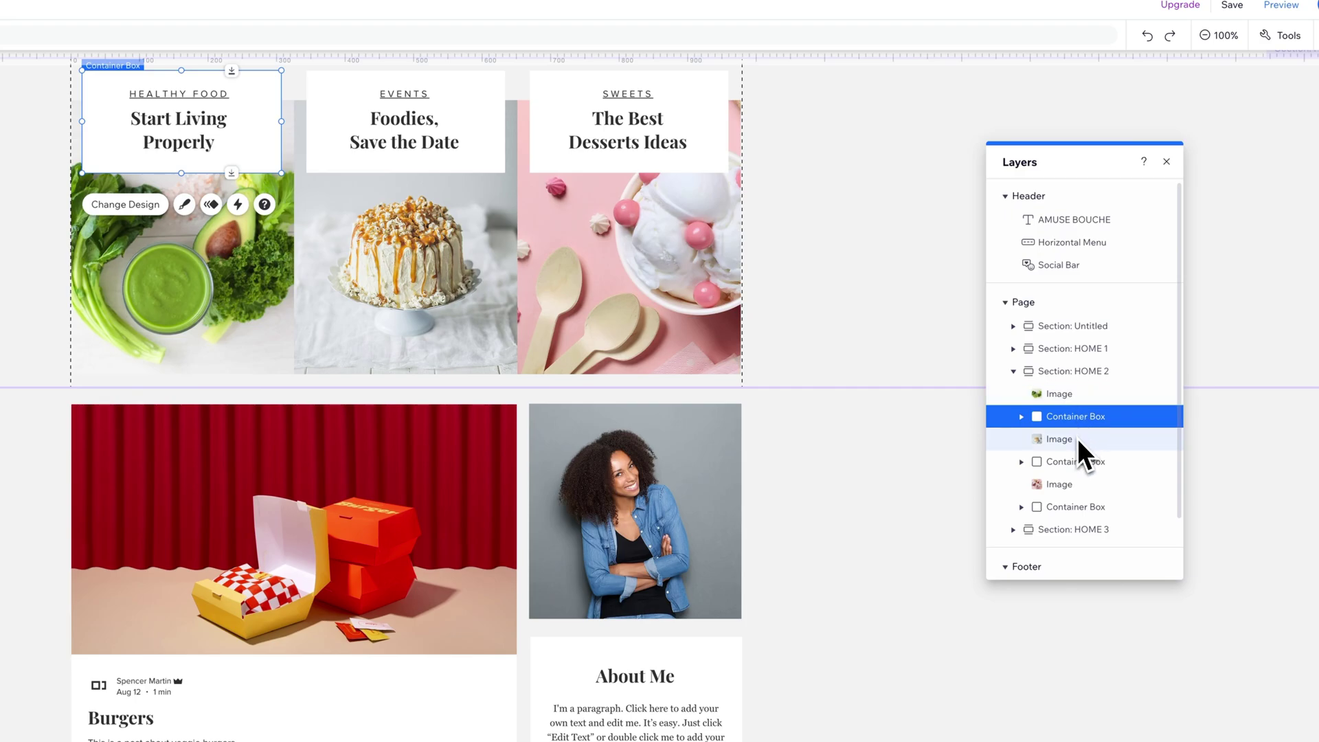
pyautogui.click(1088, 394)
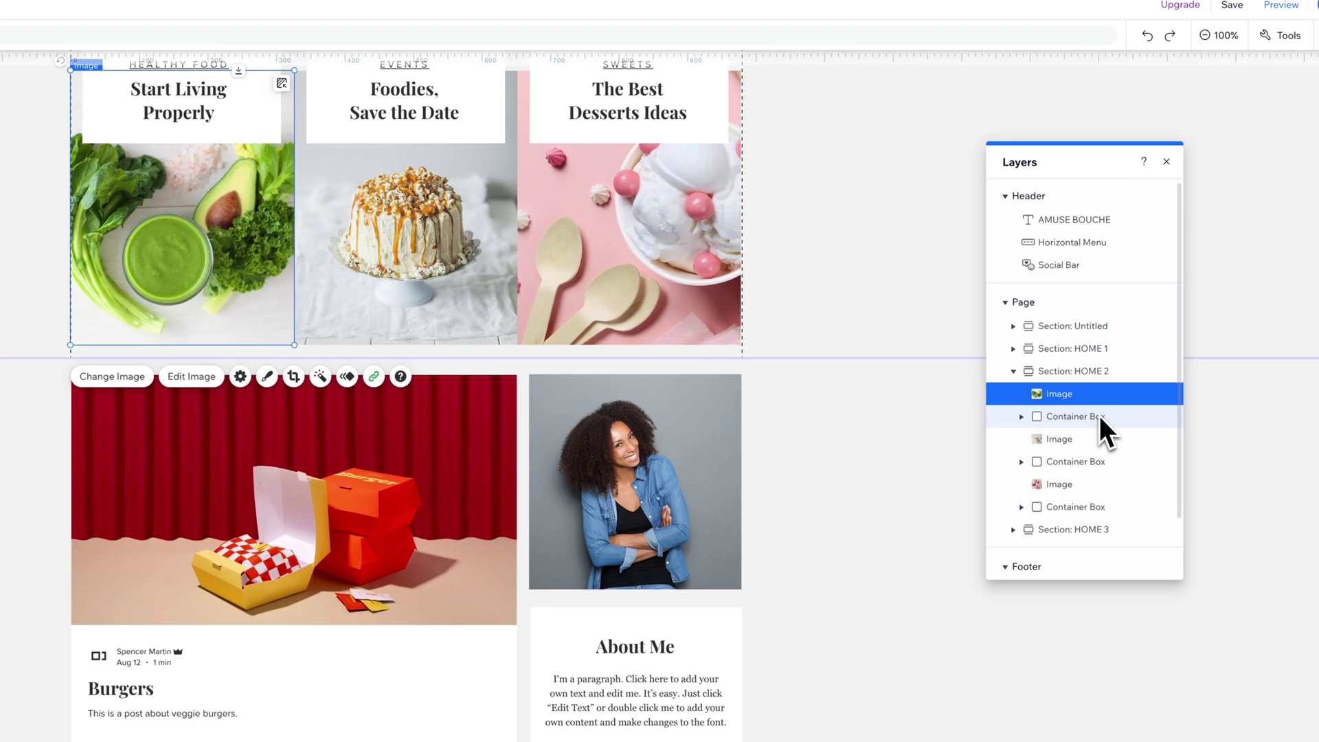
pyautogui.scroll(5, 719, 280)
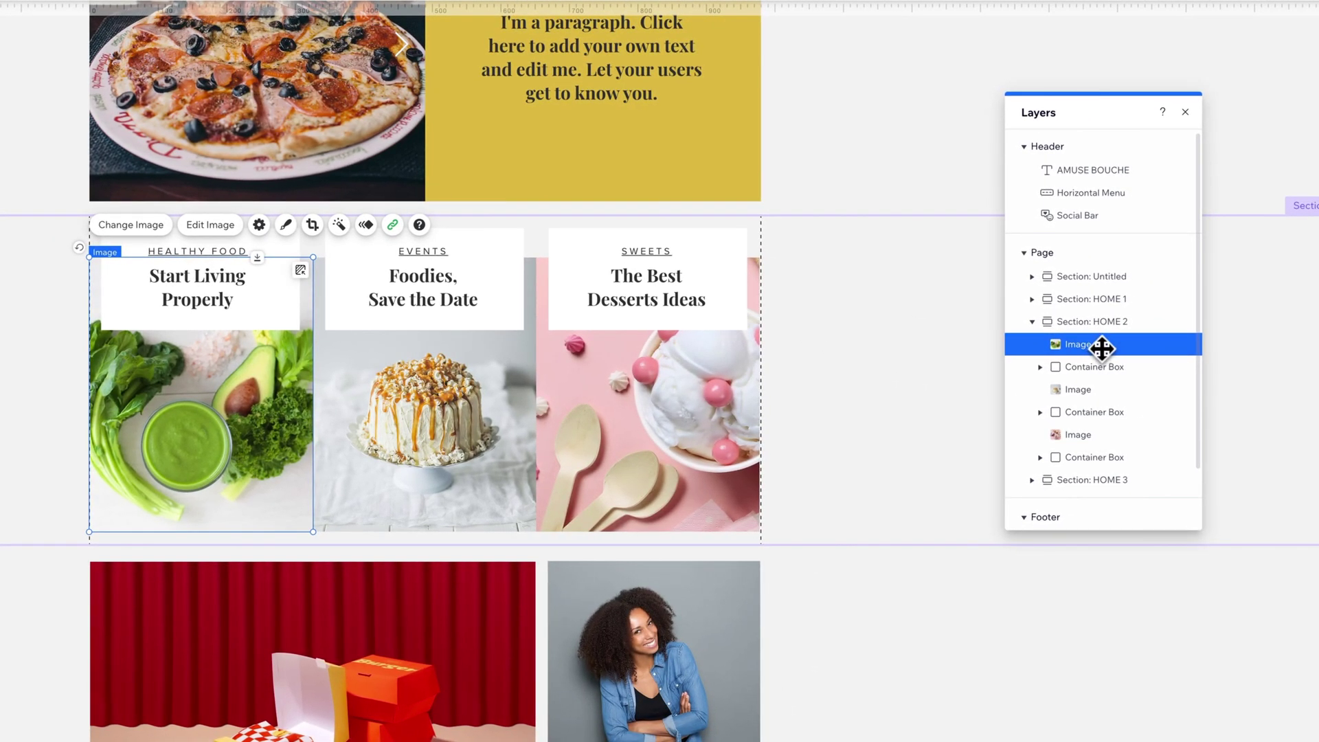
# Drag the salad Image layer below the Container Box, then back above it.
pyautogui.moveTo(1102, 348); pyautogui.dragTo(1103, 367)
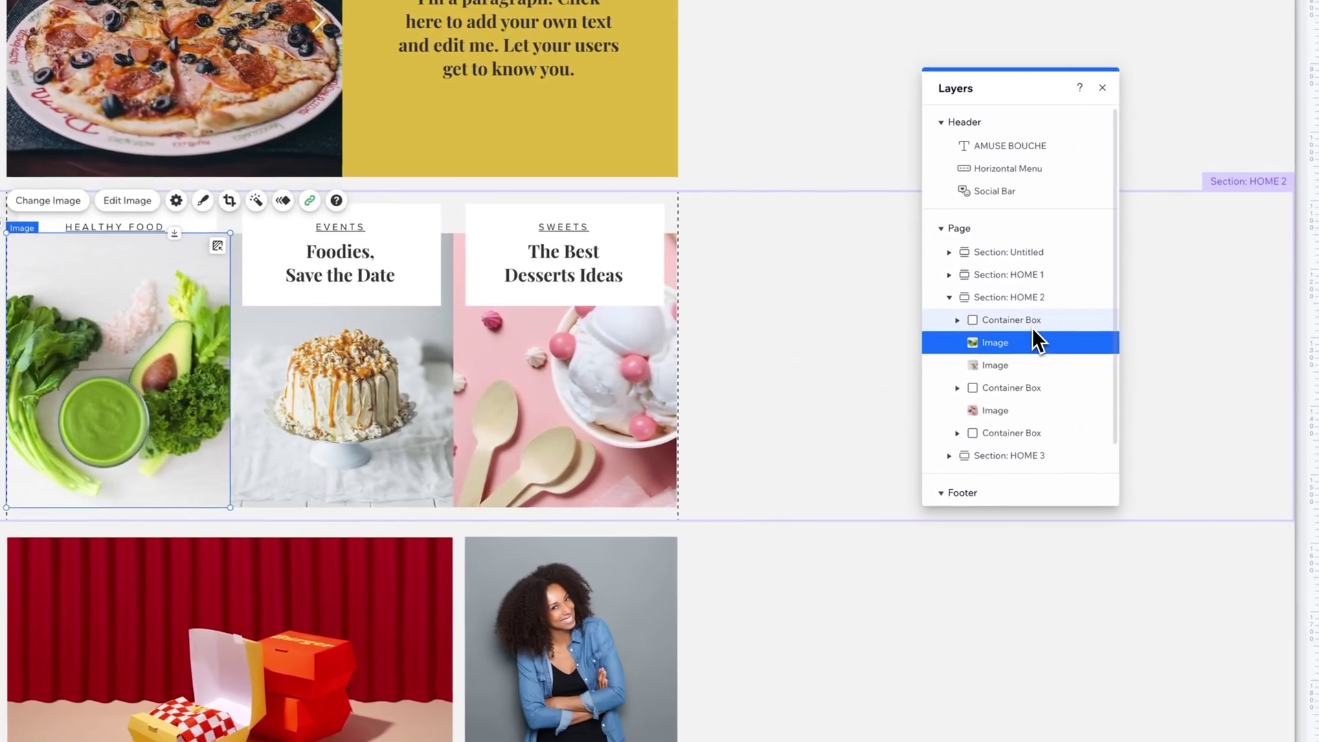
pyautogui.moveTo(1051, 356); pyautogui.dragTo(1054, 328)
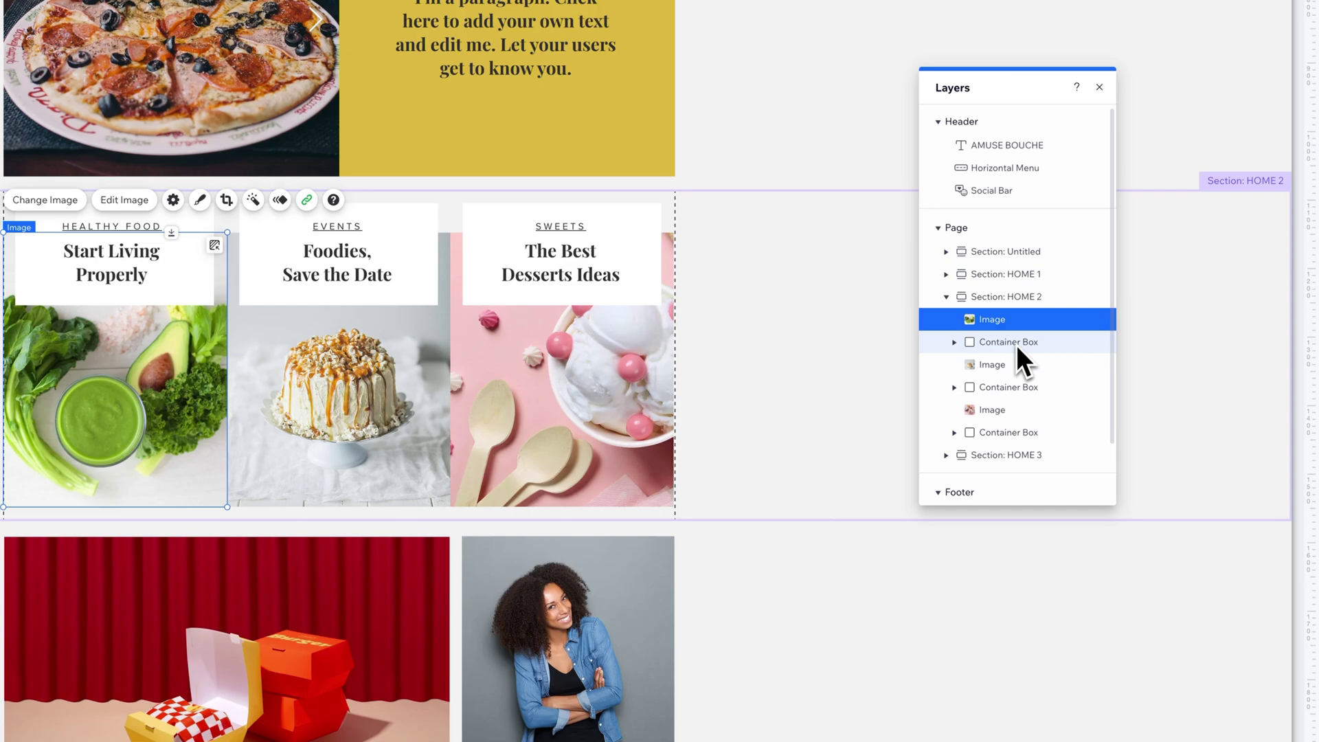
# Expand the first Container Box and select its HEALTHY FOOD and Start Living Properly text layers.
pyautogui.click(954, 341)
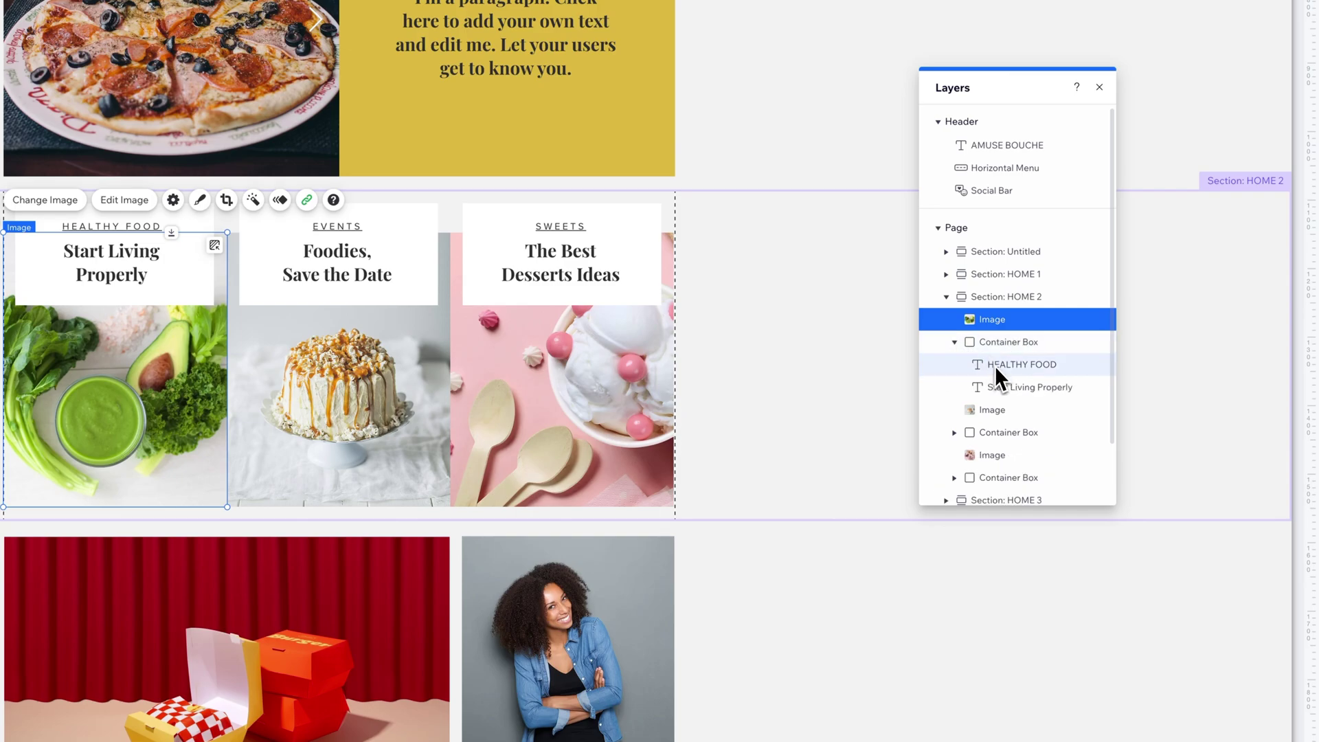
pyautogui.click(998, 366)
pyautogui.click(1011, 384)
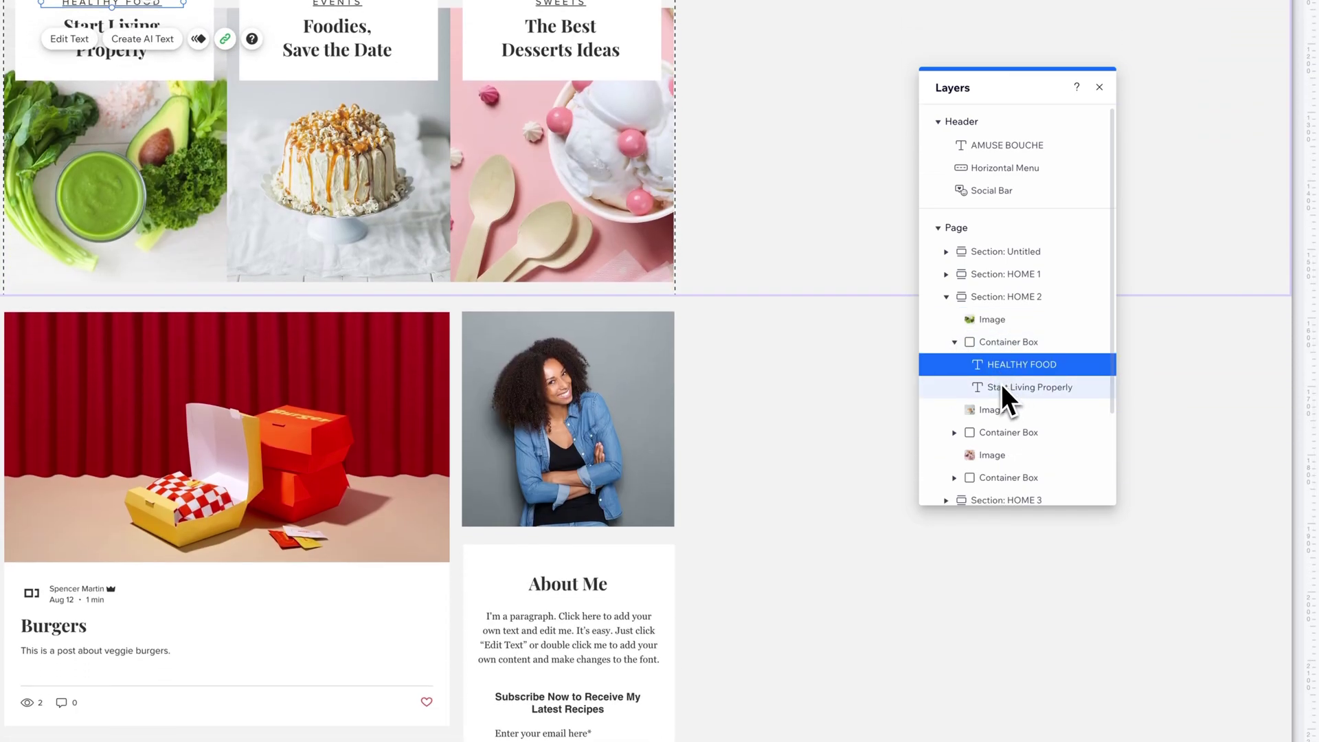